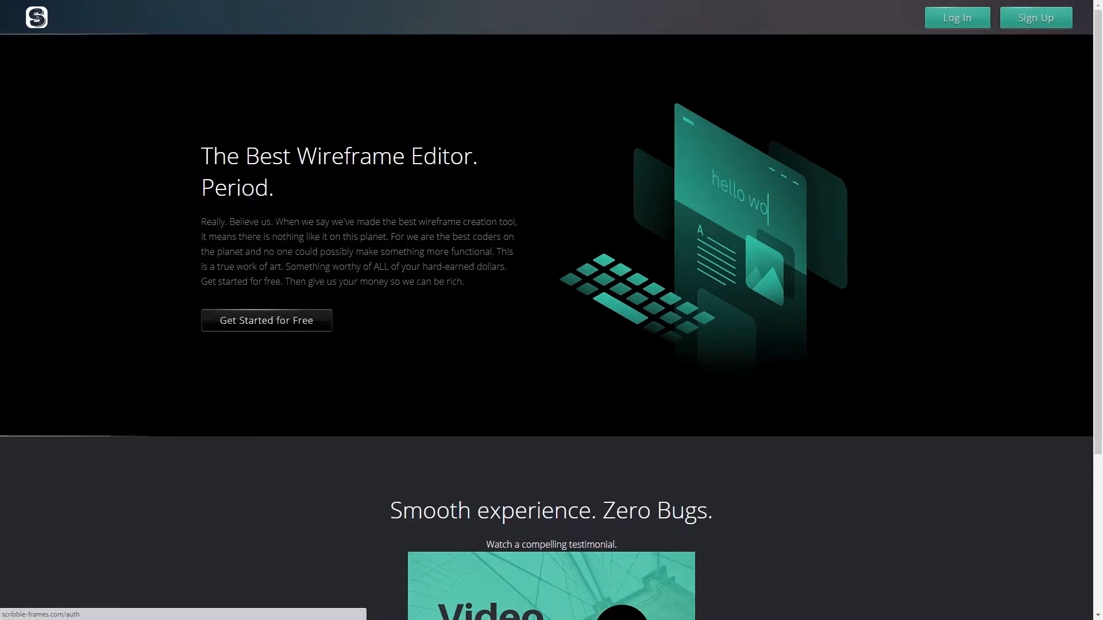
Step: Open the site's login page and log in with the Google account
{"action": "left_click_drag", "start_coordinate": [227, 157], "coordinate": [436, 253]}
{"action": "left_click", "coordinate": [551, 326]}
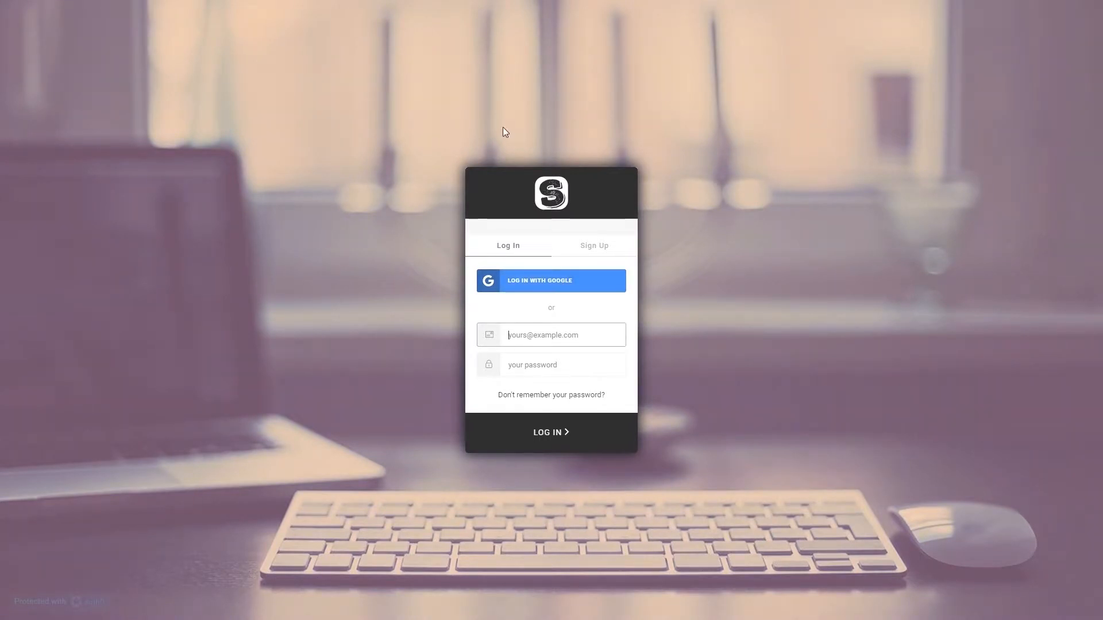
{"action": "left_click", "coordinate": [526, 282]}
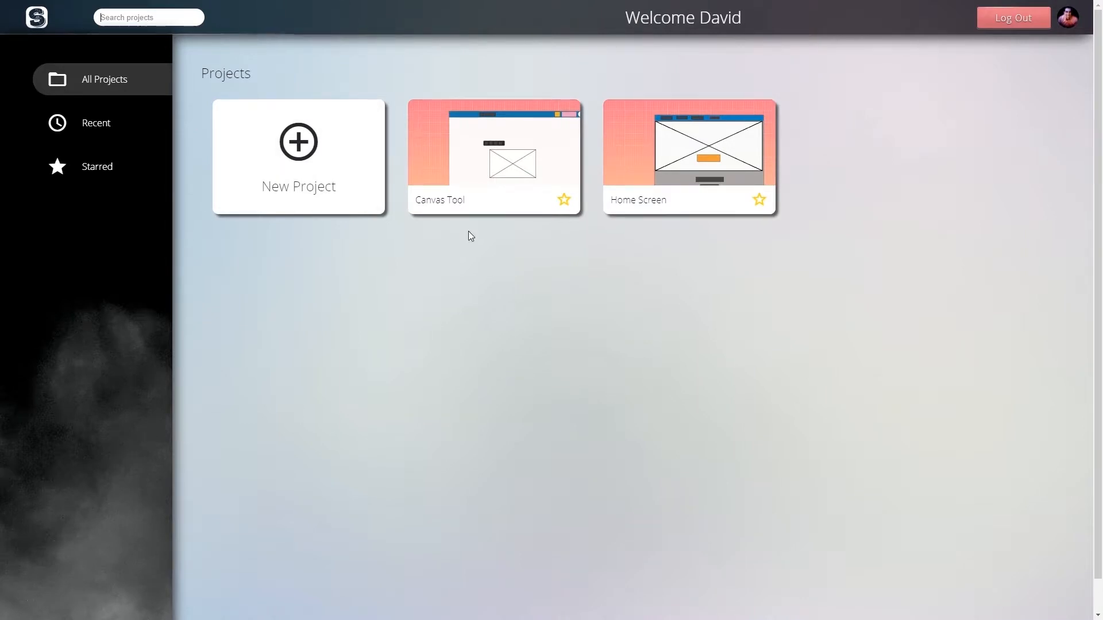
Step: Search the projects for "Home" and for "C", and clear the search
{"action": "type", "text": "Home"}
{"action": "key", "text": "BackSpace"}
{"action": "key", "text": "BackSpace"}
{"action": "key", "text": "BackSpace"}
{"action": "key", "text": "BackSpace"}
{"action": "type", "text": "C"}
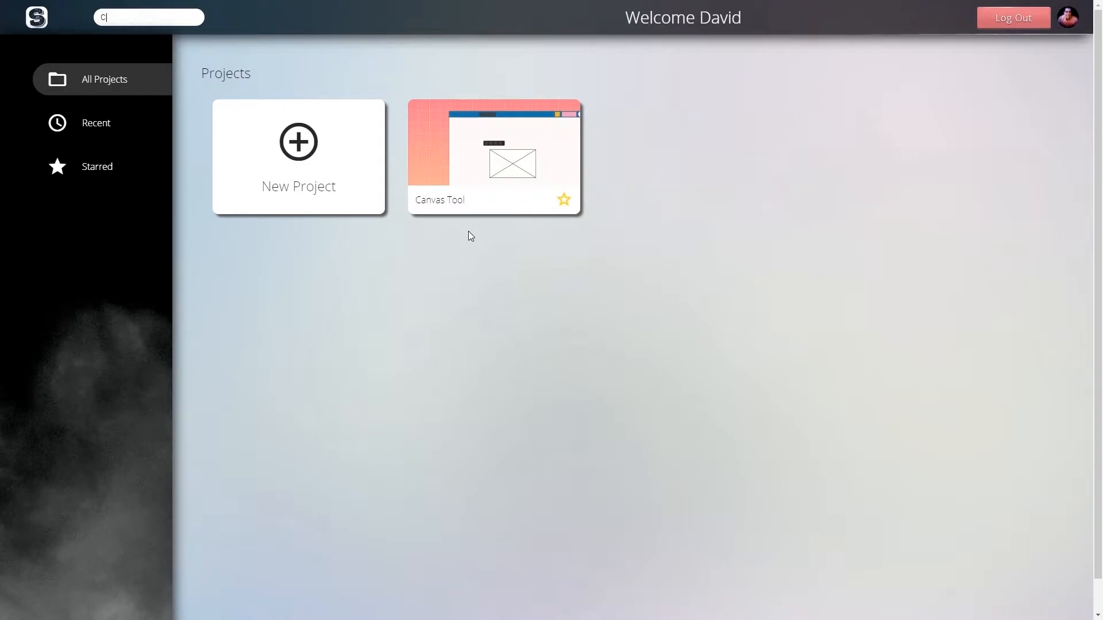
{"action": "key", "text": "BackSpace"}
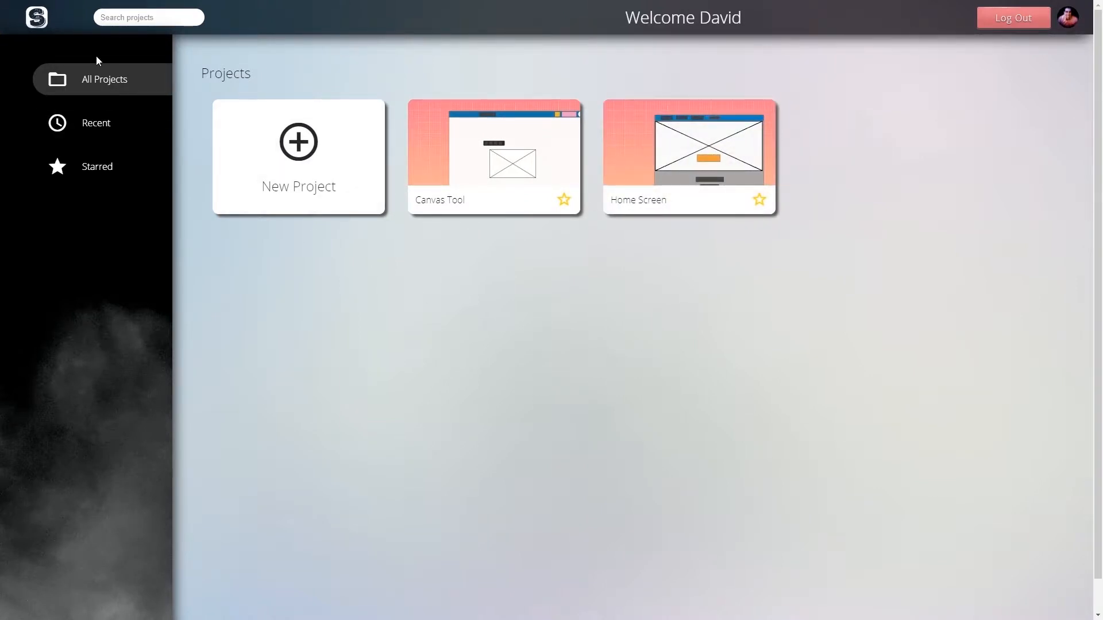
Step: Star the Home Screen project in the Recent list, check the Starred list, and return to All Projects
{"action": "left_click", "coordinate": [99, 124]}
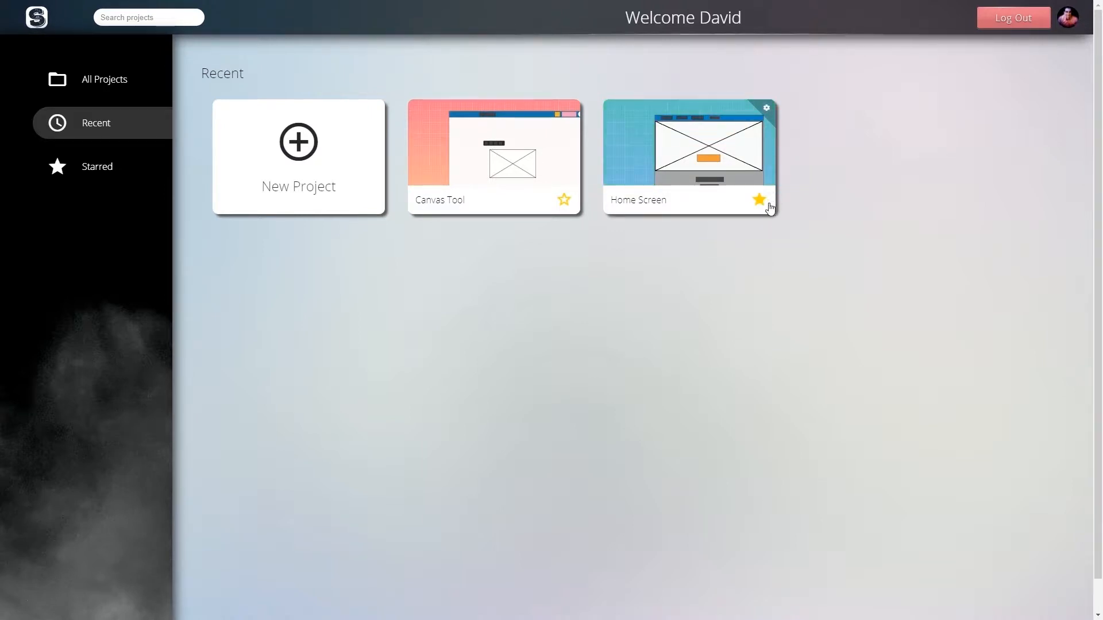
{"action": "left_click", "coordinate": [137, 170]}
{"action": "left_click", "coordinate": [115, 124]}
{"action": "left_click", "coordinate": [116, 165]}
{"action": "left_click", "coordinate": [114, 123]}
{"action": "left_click", "coordinate": [115, 87]}
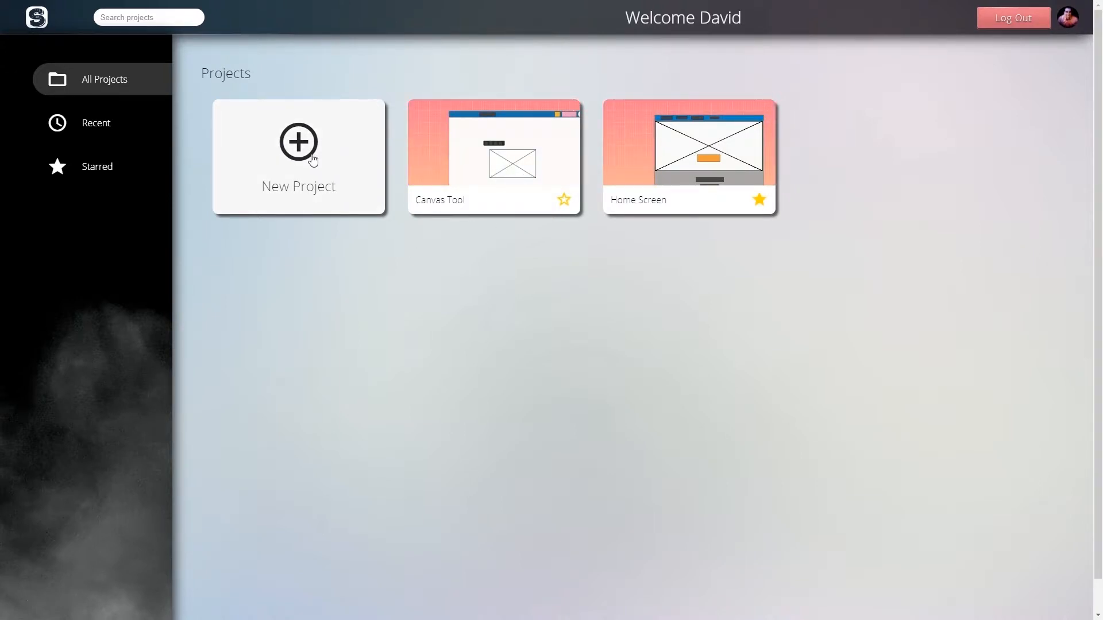
Step: View the Canvas Tool and Home Screen projects, returning to the project list after each
{"action": "left_click", "coordinate": [435, 153]}
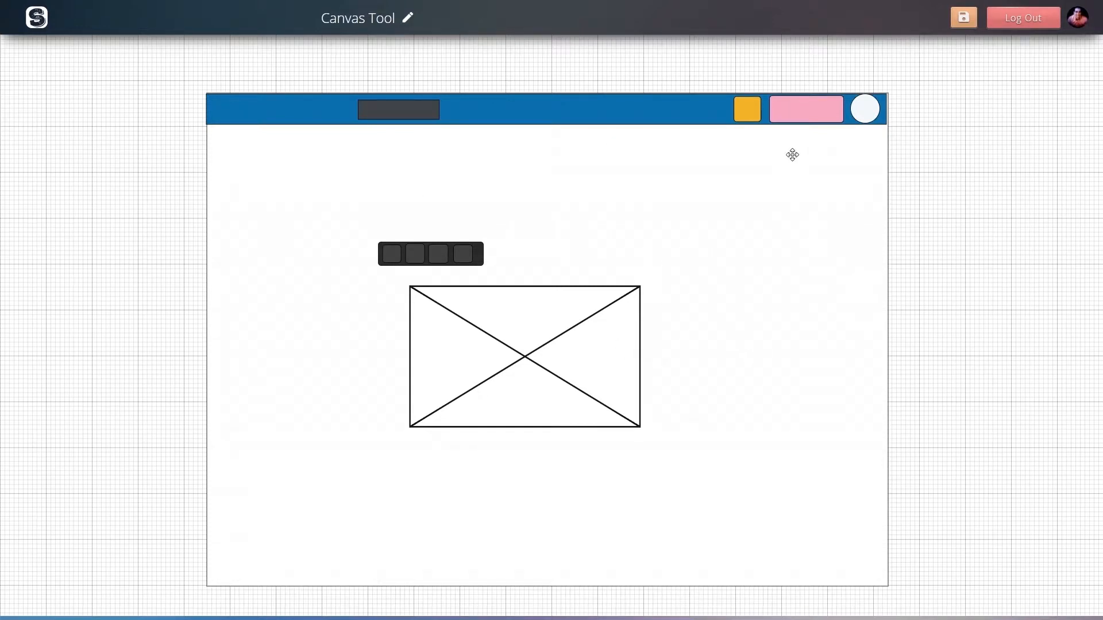
{"action": "left_click", "coordinate": [39, 29]}
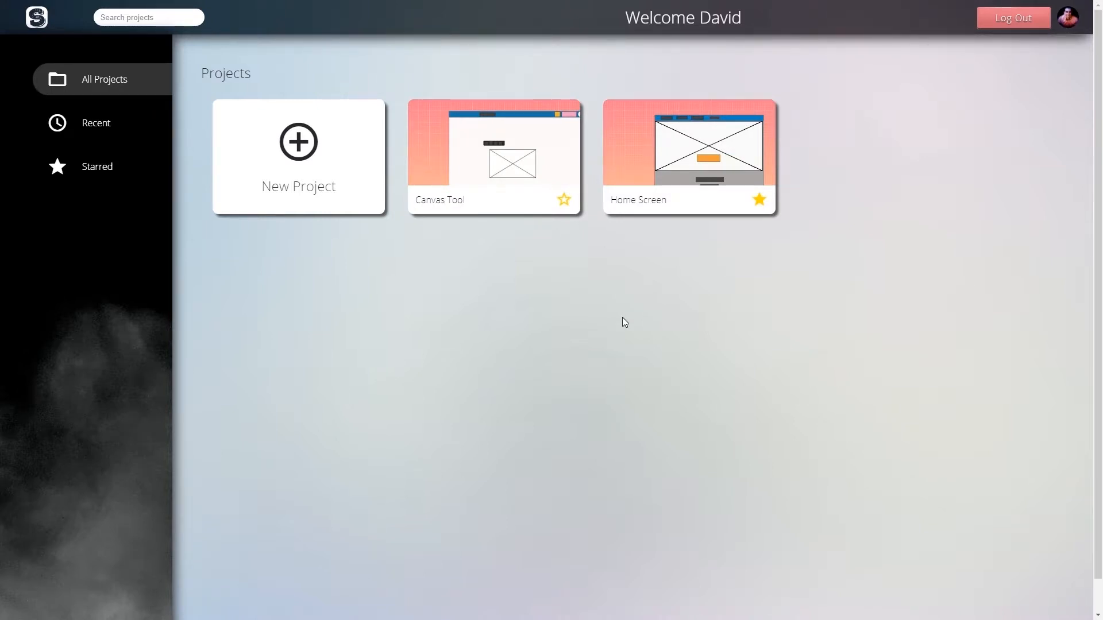
{"action": "left_click", "coordinate": [624, 138]}
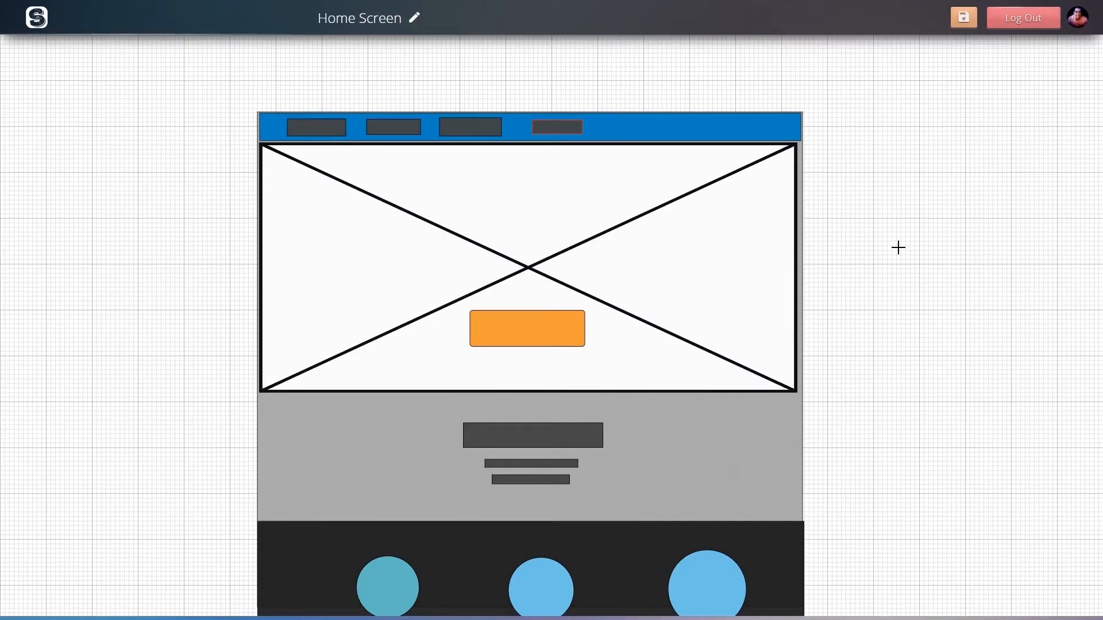
{"action": "left_click", "coordinate": [46, 23]}
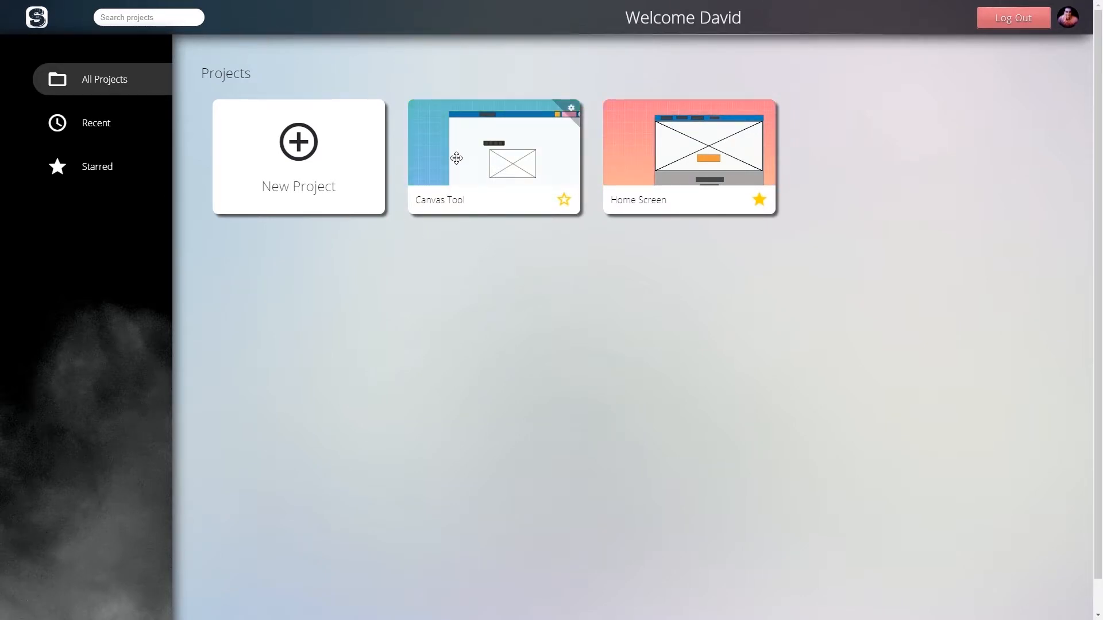
Step: Create a new project and name it "My New Site"
{"action": "left_click", "coordinate": [340, 158]}
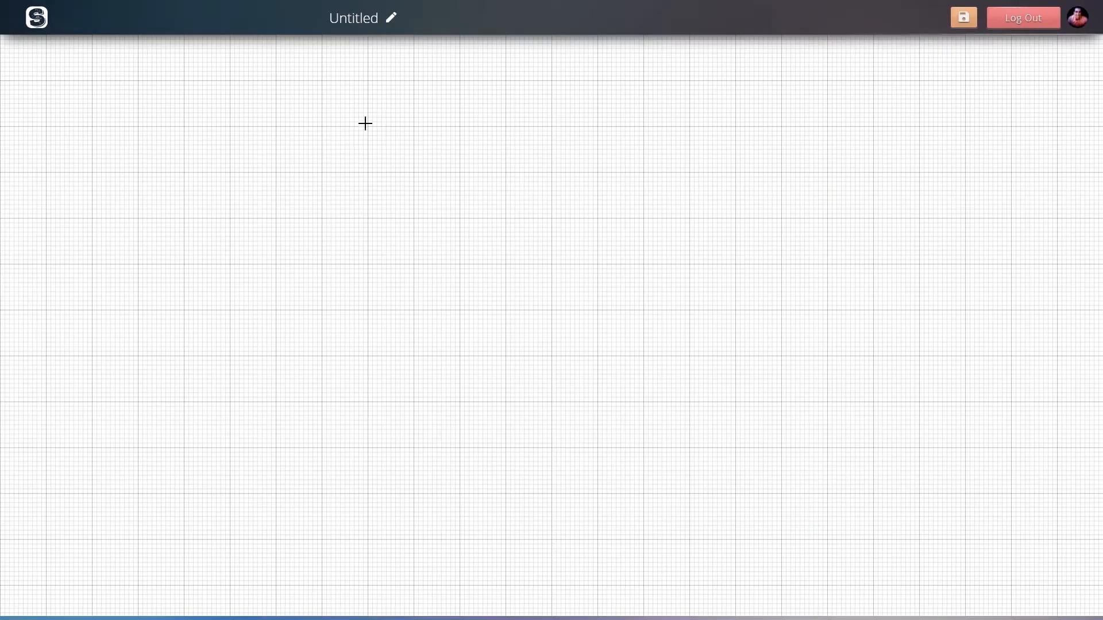
{"action": "left_click", "coordinate": [366, 17]}
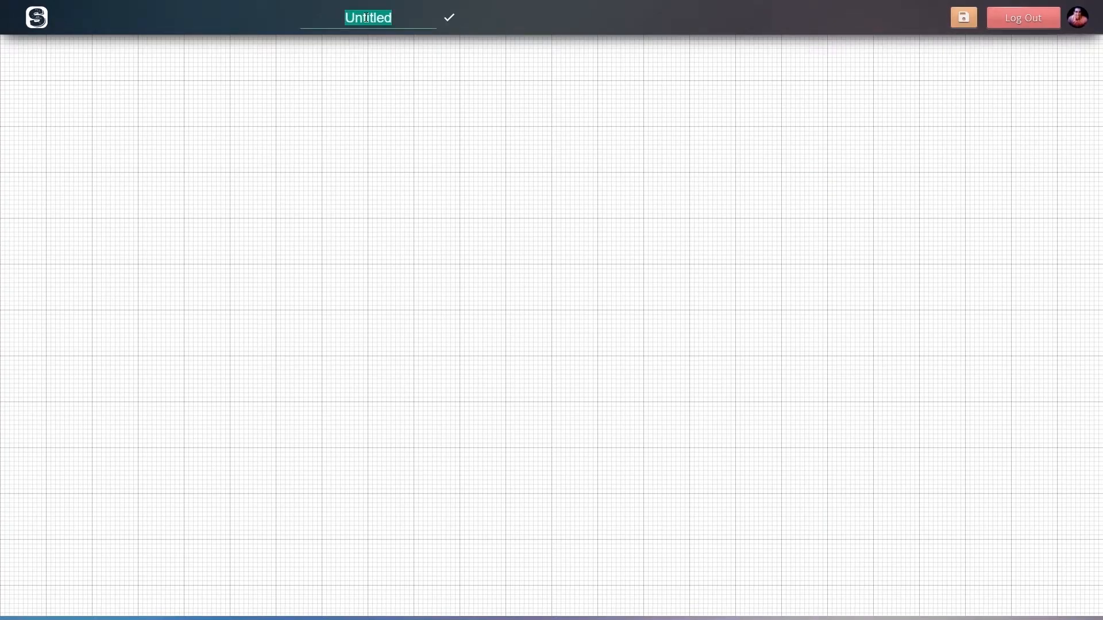
{"action": "type", "text": "My New Site"}
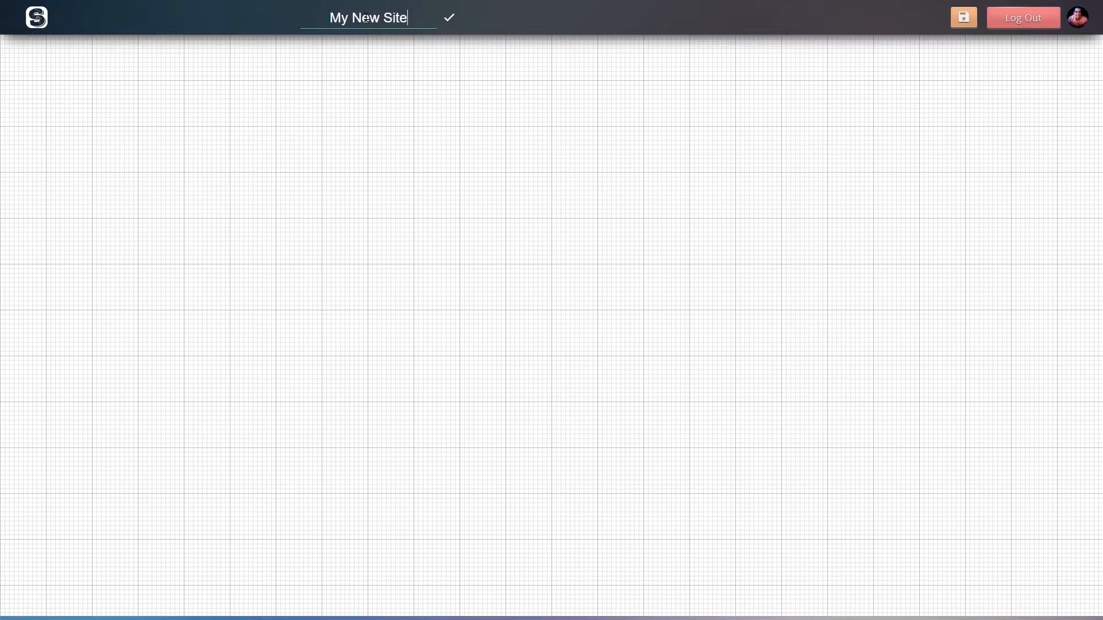
{"action": "key", "text": "Return"}
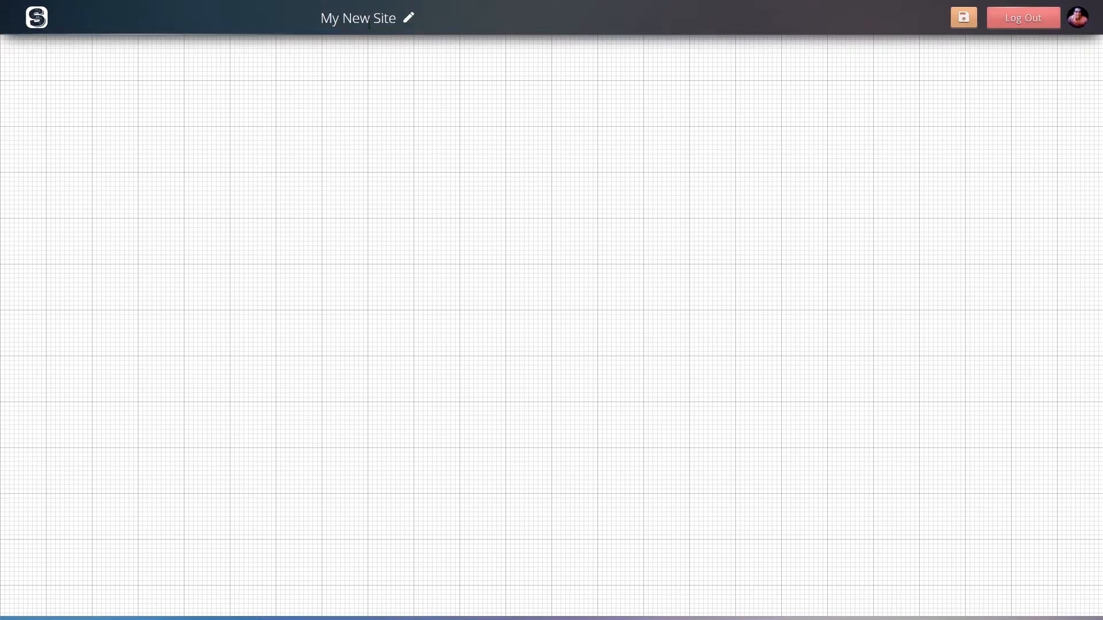
Step: Draw a large, wide square-cornered rectangle across the middle of the empty canvas
{"action": "left_click_drag", "start_coordinate": [256, 103], "coordinate": [773, 446]}
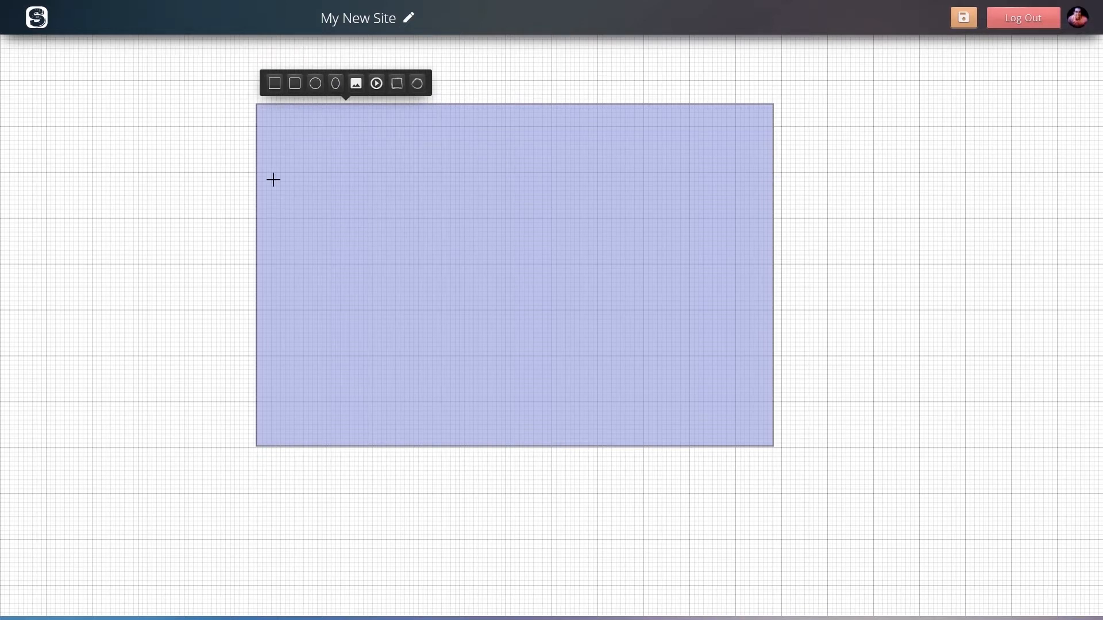
{"action": "left_click", "coordinate": [868, 194]}
{"action": "left_click_drag", "start_coordinate": [279, 128], "coordinate": [826, 401]}
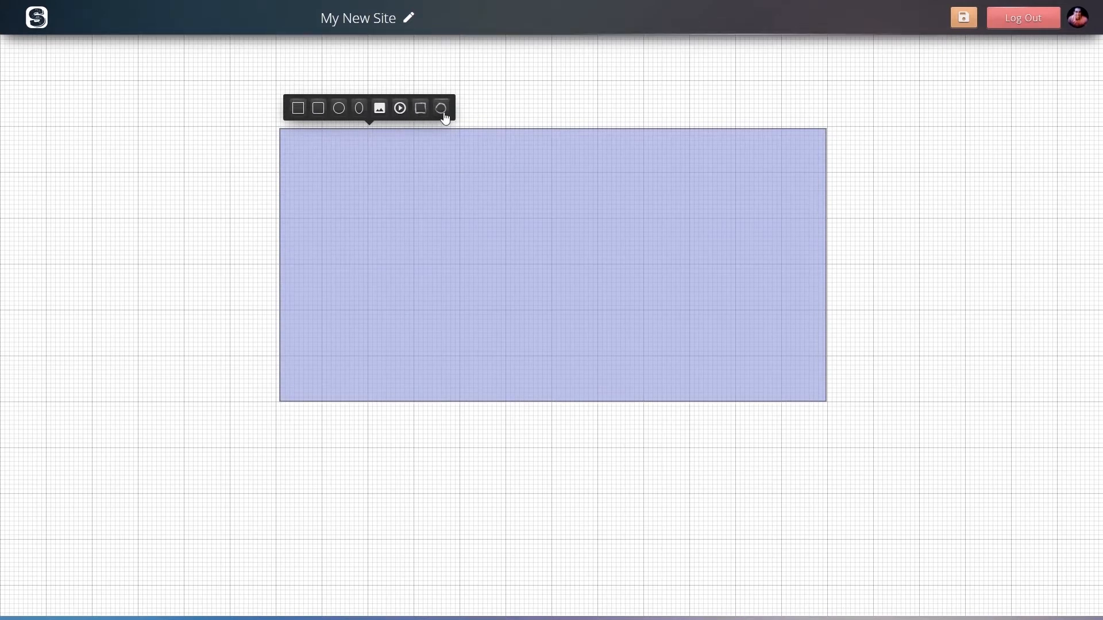
{"action": "left_click", "coordinate": [298, 109]}
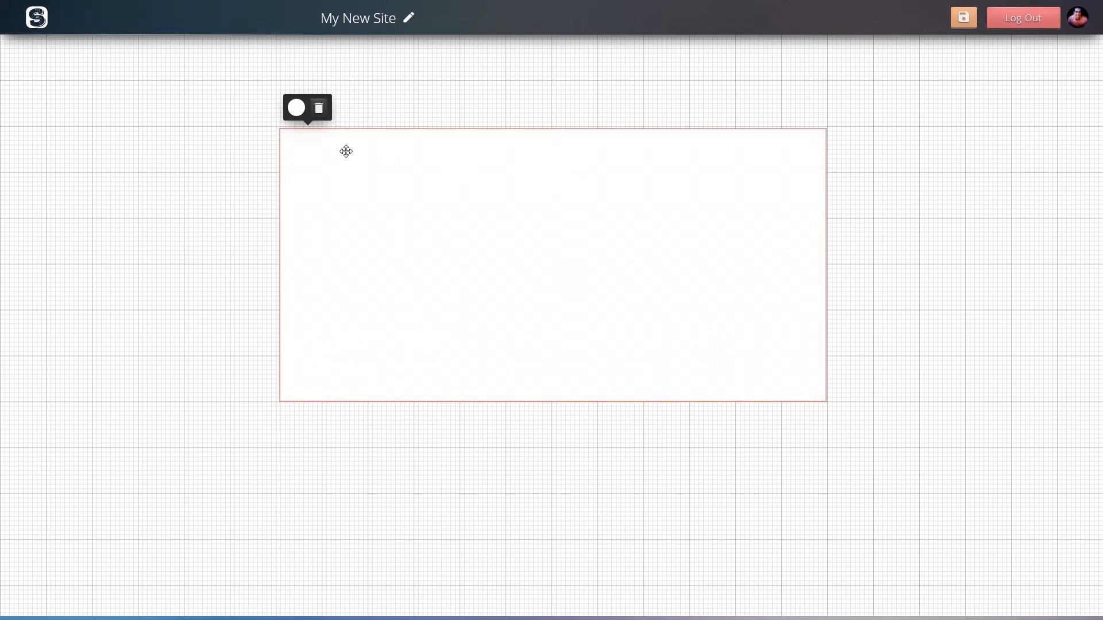
Step: Try blue, crimson and green fills on the large rectangle, and settle on light pink
{"action": "left_click", "coordinate": [297, 109]}
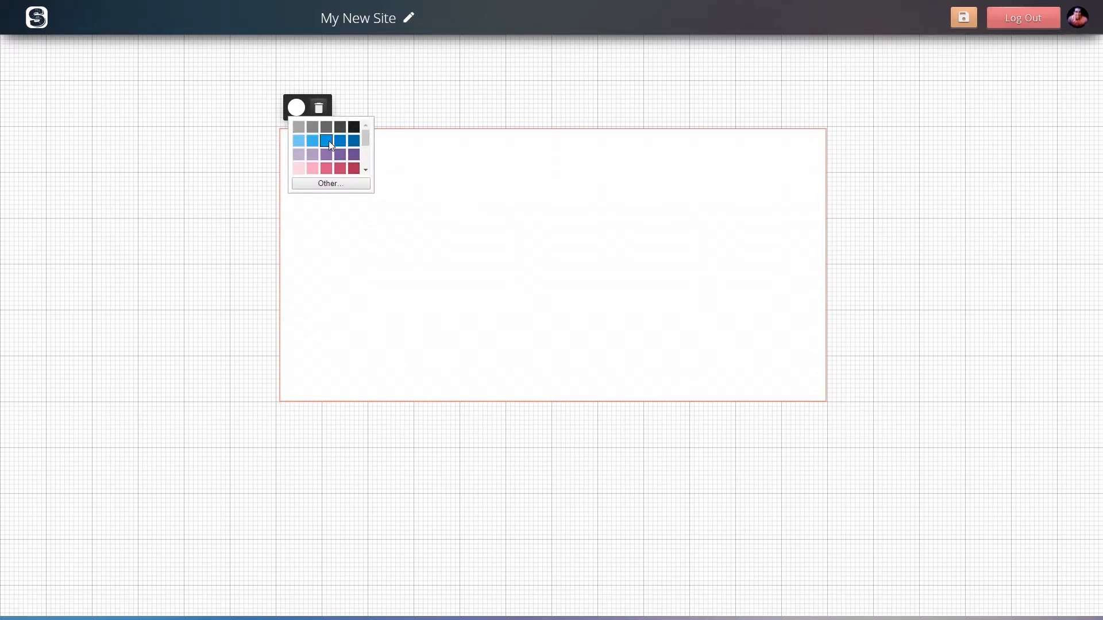
{"action": "left_click", "coordinate": [326, 140]}
{"action": "left_click", "coordinate": [296, 108]}
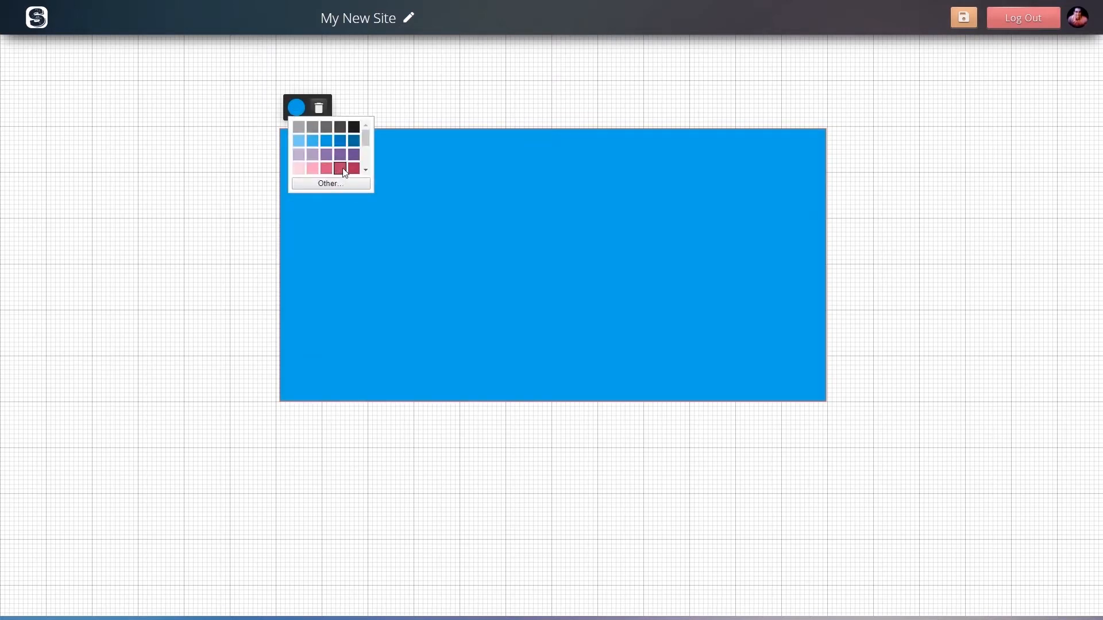
{"action": "left_click", "coordinate": [340, 169]}
{"action": "left_click", "coordinate": [296, 108]}
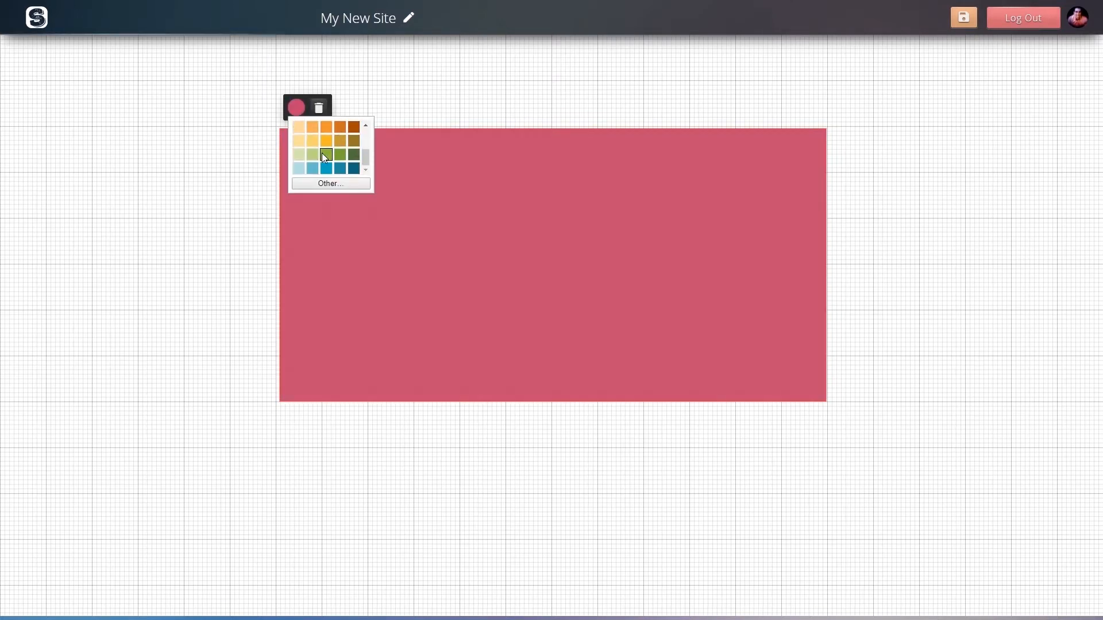
{"action": "left_click", "coordinate": [338, 153]}
{"action": "left_click", "coordinate": [295, 108]}
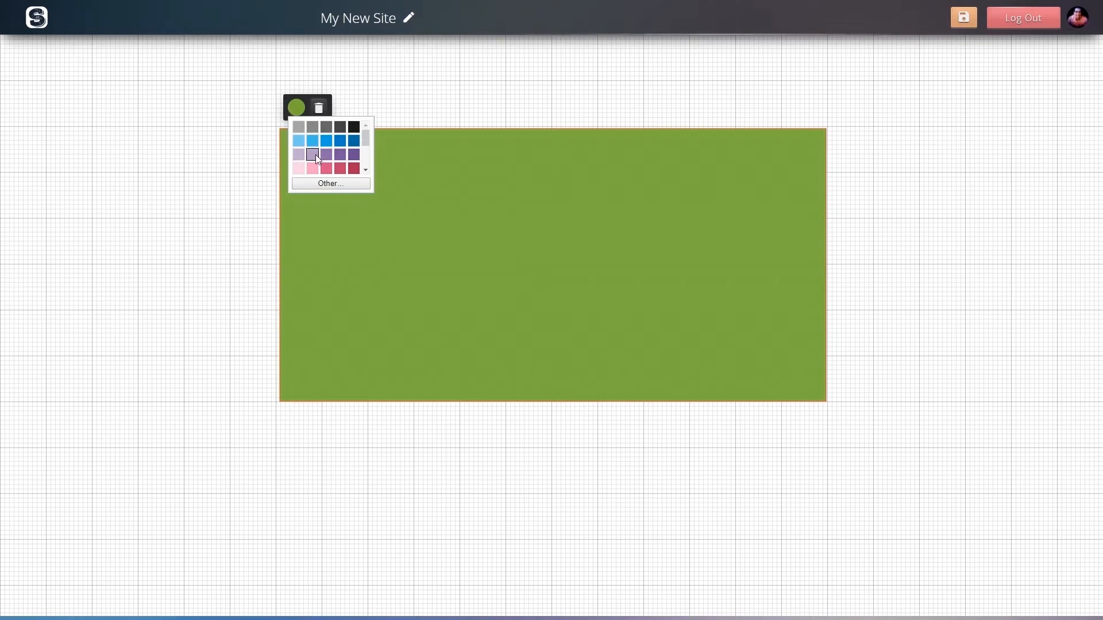
{"action": "left_click", "coordinate": [311, 168]}
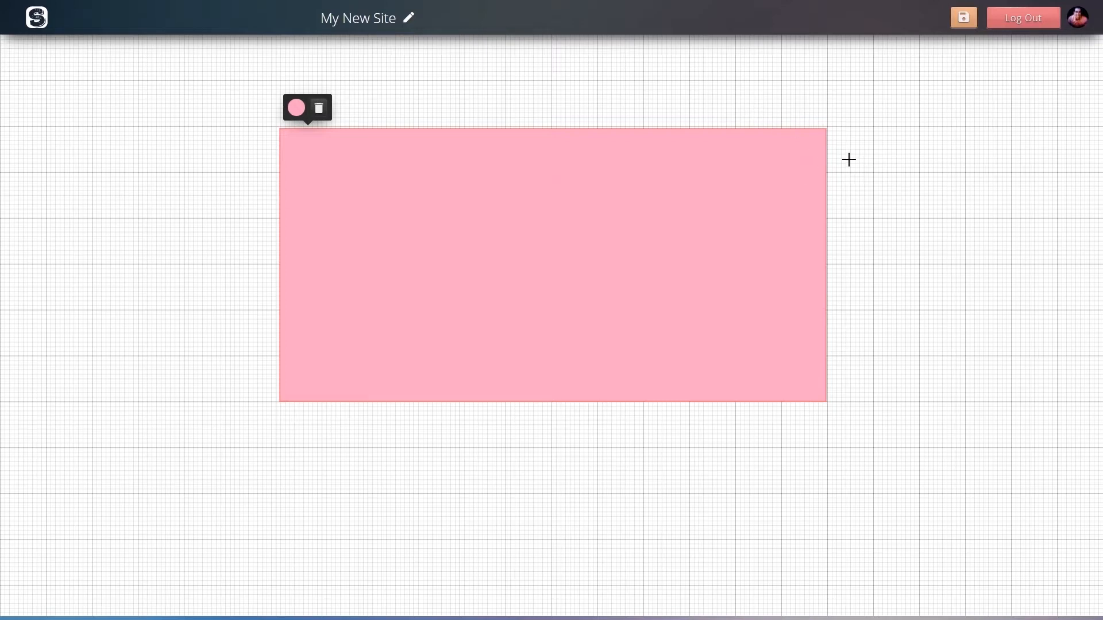
Step: Draw a rounded rectangle to the right of the large pink rectangle and fill it light pink
{"action": "left_click_drag", "start_coordinate": [870, 147], "coordinate": [1044, 303]}
{"action": "left_click", "coordinate": [913, 126]}
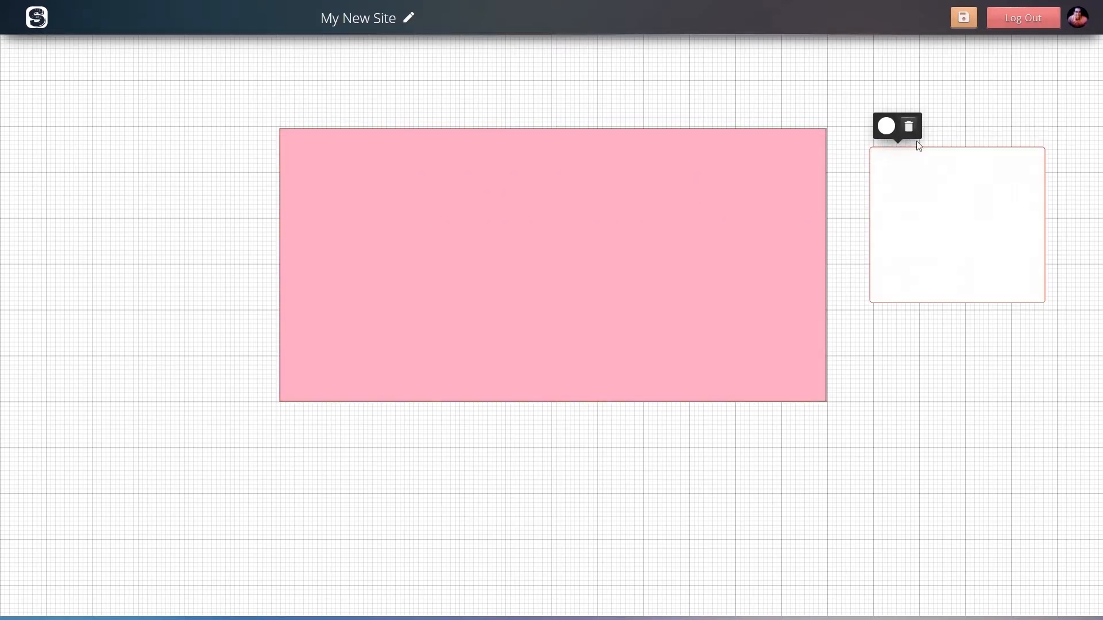
{"action": "left_click", "coordinate": [887, 128]}
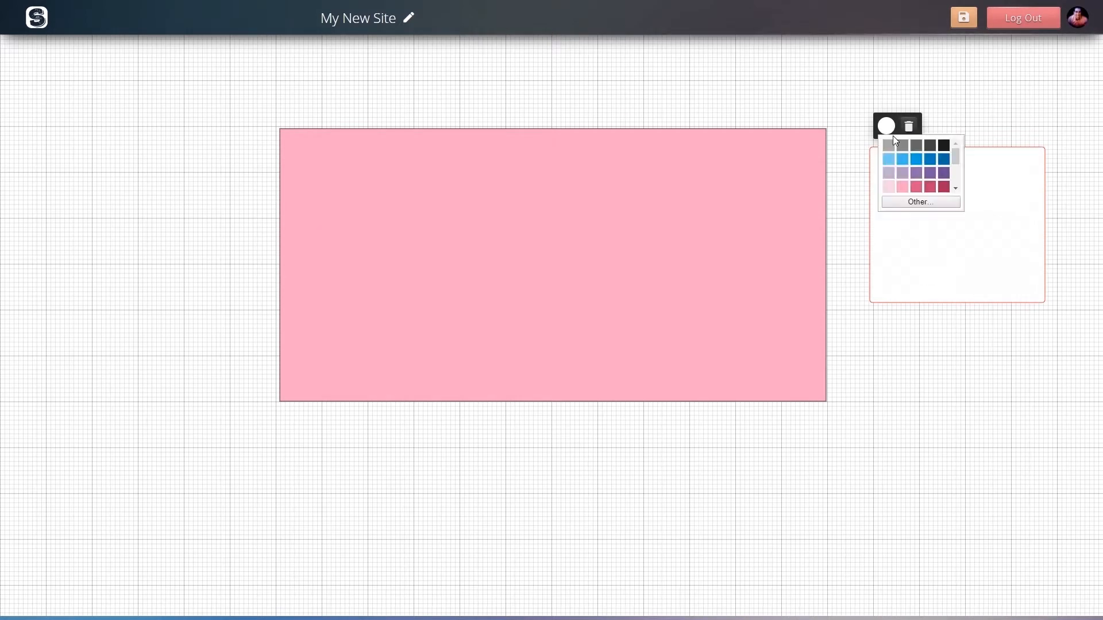
{"action": "left_click", "coordinate": [905, 185]}
Step: Draw a circle directly below the rounded rectangle and fill it purple
{"action": "left_click_drag", "start_coordinate": [1048, 440], "coordinate": [872, 315]}
{"action": "left_click", "coordinate": [931, 295]}
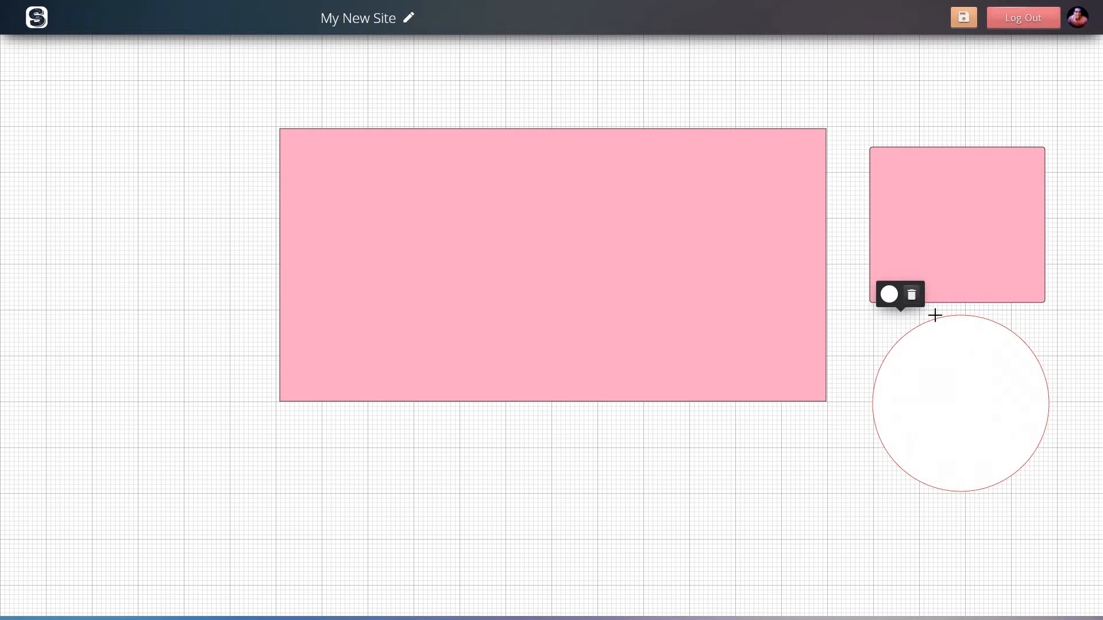
{"action": "left_click", "coordinate": [890, 294]}
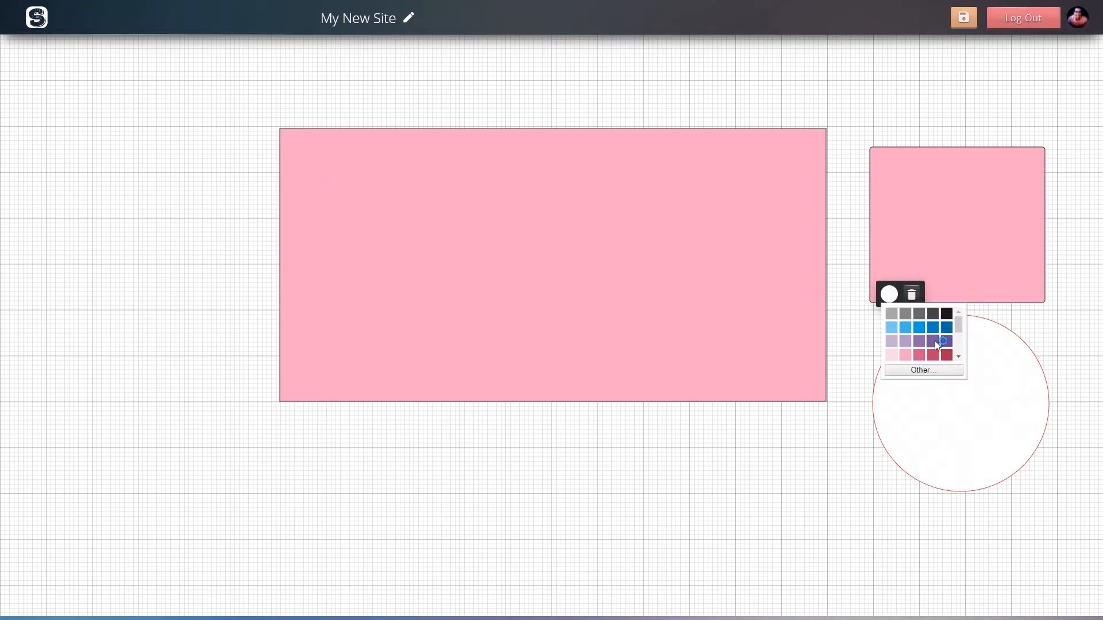
{"action": "left_click", "coordinate": [935, 340]}
Step: Draw an image placeholder below the large pink rectangle and move it into that rectangle's upper-left corner
{"action": "left_click_drag", "start_coordinate": [772, 553], "coordinate": [509, 415]}
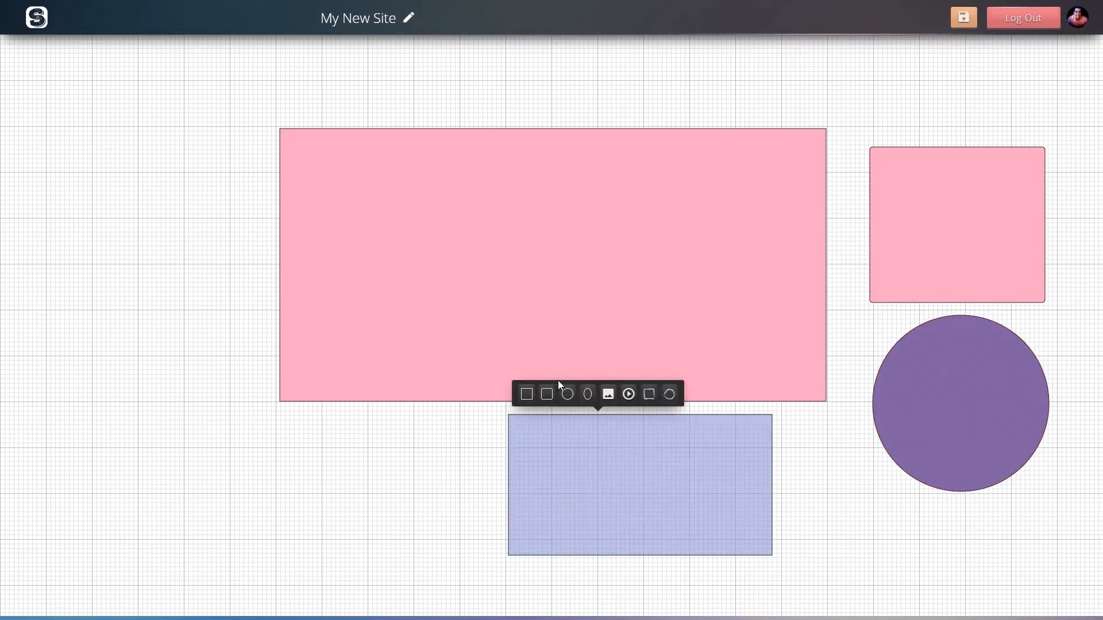
{"action": "left_click", "coordinate": [609, 402]}
{"action": "left_click_drag", "start_coordinate": [639, 484], "coordinate": [418, 203]}
Step: Move the rounded rectangle beside the image placeholder, and delete both it and the purple circle
{"action": "left_click_drag", "start_coordinate": [960, 243], "coordinate": [713, 217]}
{"action": "left_click", "coordinate": [666, 119]}
{"action": "left_click", "coordinate": [953, 356]}
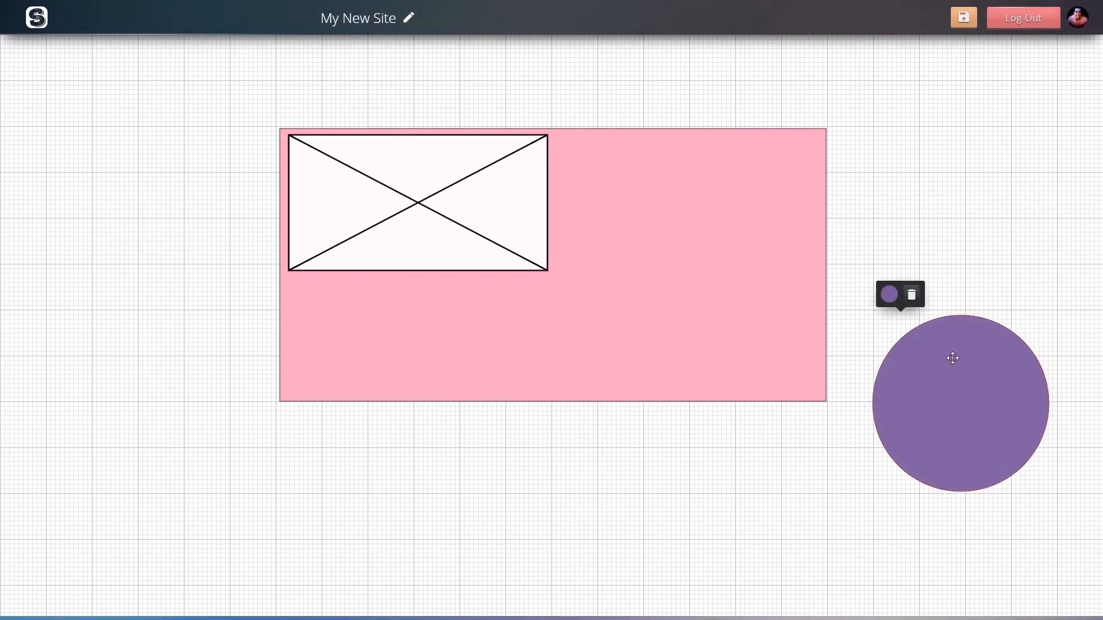
{"action": "left_click", "coordinate": [914, 293]}
Step: Draw a video placeholder and move it into the pink rectangle's upper-right corner, beside the image placeholder
{"action": "left_click_drag", "start_coordinate": [447, 510], "coordinate": [904, 428]}
{"action": "left_click_drag", "start_coordinate": [1032, 150], "coordinate": [762, 292]}
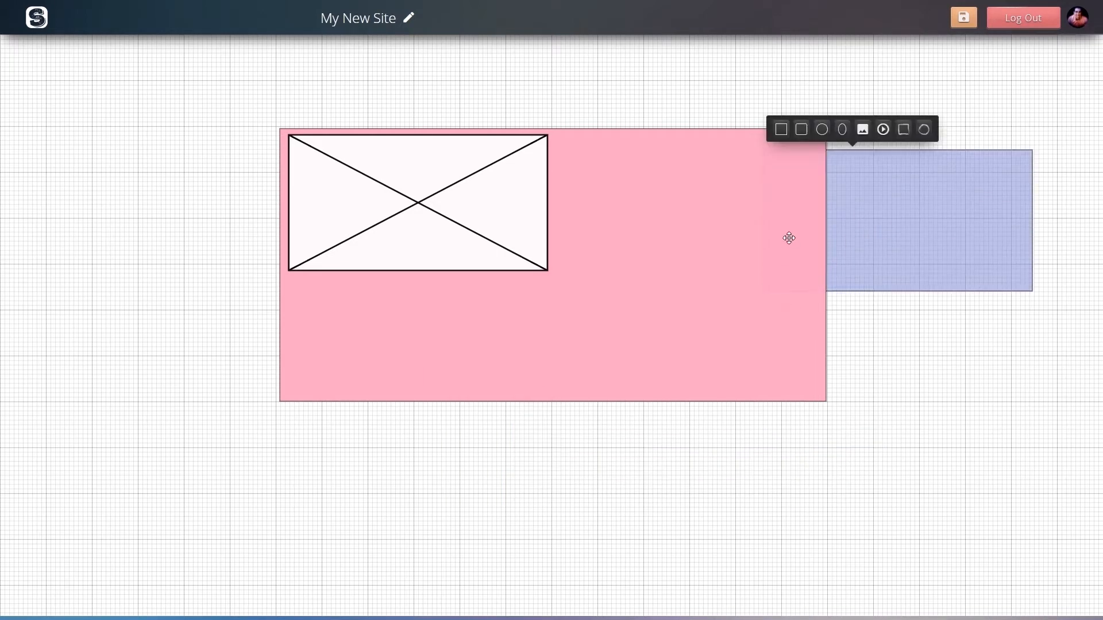
{"action": "left_click", "coordinate": [883, 129]}
{"action": "left_click_drag", "start_coordinate": [897, 219], "coordinate": [687, 204]}
Step: Draw a hand-sketched rectangle and move it to the left of the large pink rectangle
{"action": "left_click_drag", "start_coordinate": [1055, 373], "coordinate": [837, 224]}
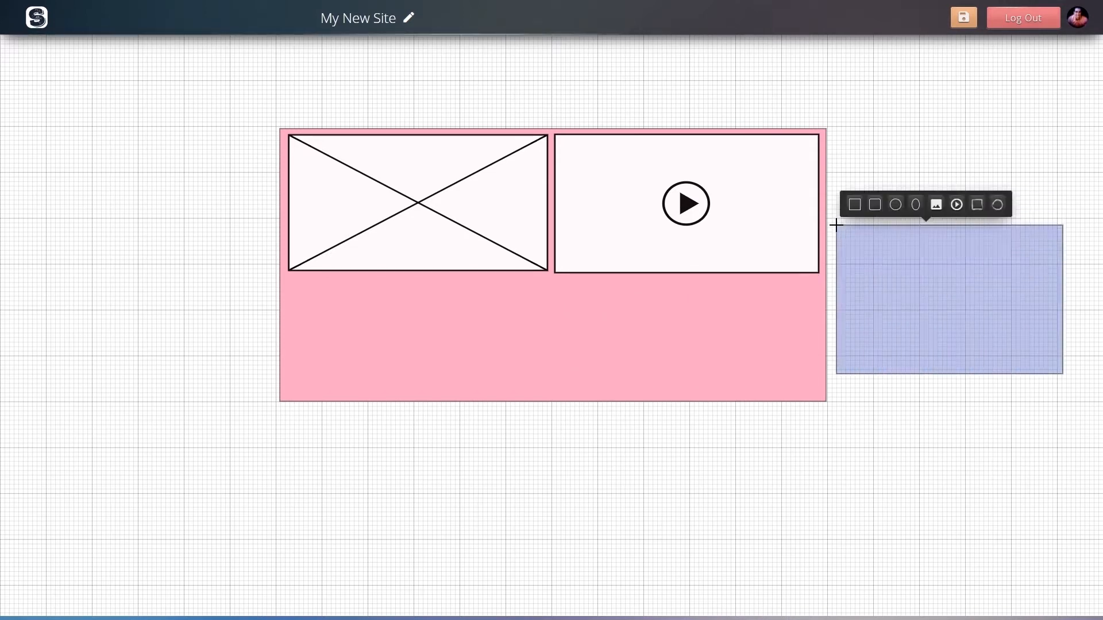
{"action": "left_click", "coordinate": [977, 205]}
{"action": "mouse_move", "coordinate": [984, 289]}
{"action": "left_mouse_down"}
{"action": "mouse_move", "coordinate": [712, 367]}
{"action": "mouse_move", "coordinate": [682, 350]}
{"action": "mouse_move", "coordinate": [820, 450]}
{"action": "mouse_move", "coordinate": [325, 403]}
{"action": "mouse_move", "coordinate": [109, 303]}
{"action": "mouse_move", "coordinate": [163, 204]}
{"action": "left_mouse_up"}
Step: Draw a tall hand-sketched ellipse to the right of the pink rectangle and shift it slightly upward
{"action": "mouse_move", "coordinate": [1025, 143]}
{"action": "left_mouse_down"}
{"action": "mouse_move", "coordinate": [873, 347]}
{"action": "mouse_move", "coordinate": [836, 415]}
{"action": "mouse_move", "coordinate": [854, 424]}
{"action": "left_mouse_up"}
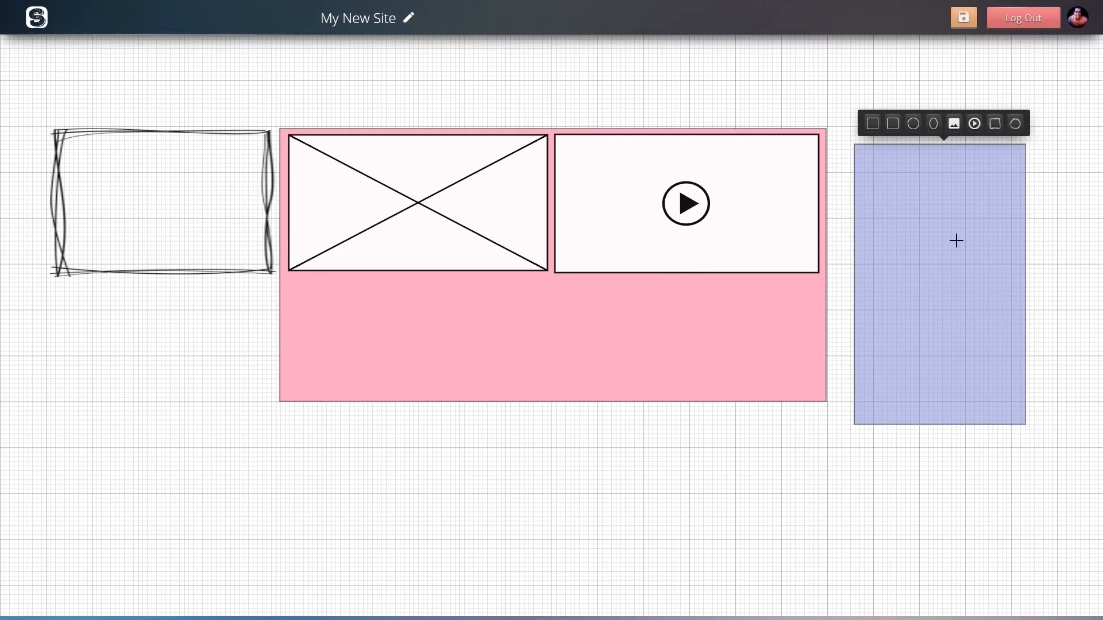
{"action": "left_click", "coordinate": [1012, 127]}
{"action": "left_click_drag", "start_coordinate": [959, 267], "coordinate": [958, 230]}
Step: Draw a roughly round hand-sketched ellipse and move it below the hand-sketched rectangle
{"action": "left_click_drag", "start_coordinate": [997, 524], "coordinate": [792, 348]}
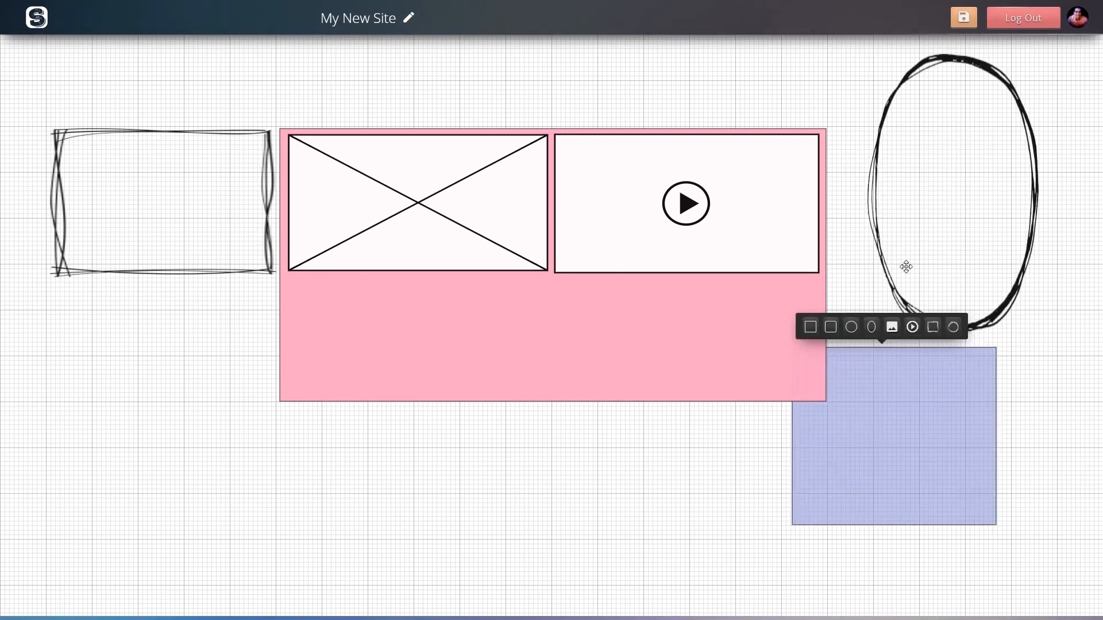
{"action": "left_click", "coordinate": [951, 328]}
{"action": "mouse_move", "coordinate": [920, 425]}
{"action": "left_mouse_down"}
{"action": "mouse_move", "coordinate": [552, 320]}
{"action": "mouse_move", "coordinate": [195, 384]}
{"action": "left_mouse_up"}
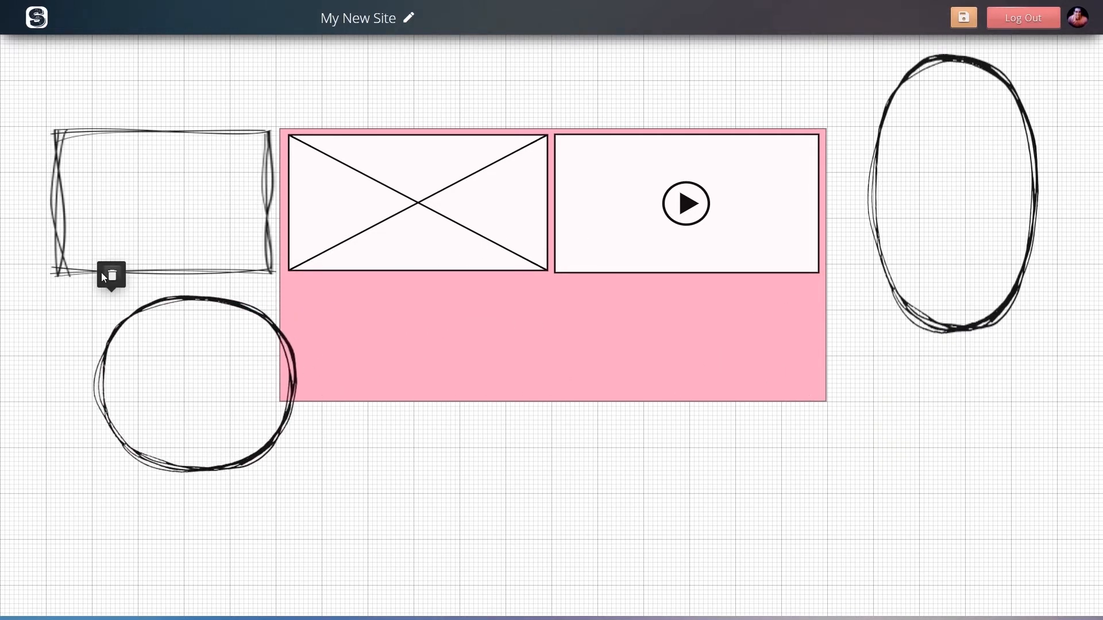
Step: Delete the round sketched ellipse, the sketched rectangle and the tall sketched ellipse from the canvas
{"action": "left_click", "coordinate": [107, 278]}
{"action": "mouse_move", "coordinate": [127, 192]}
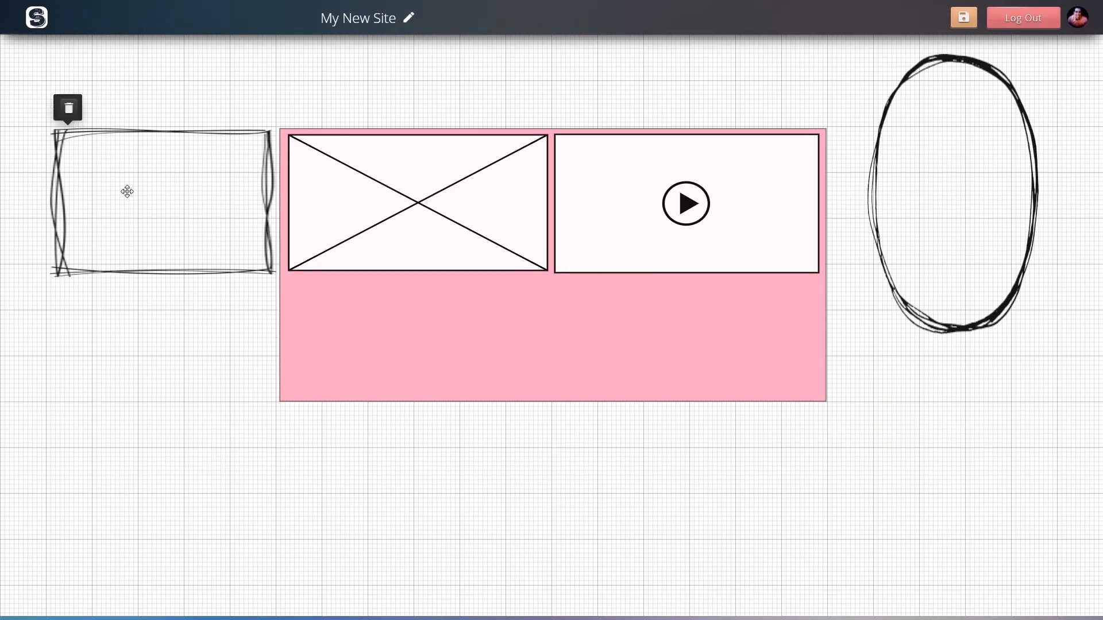
{"action": "left_click", "coordinate": [62, 110]}
{"action": "mouse_move", "coordinate": [911, 88]}
{"action": "left_click", "coordinate": [886, 36]}
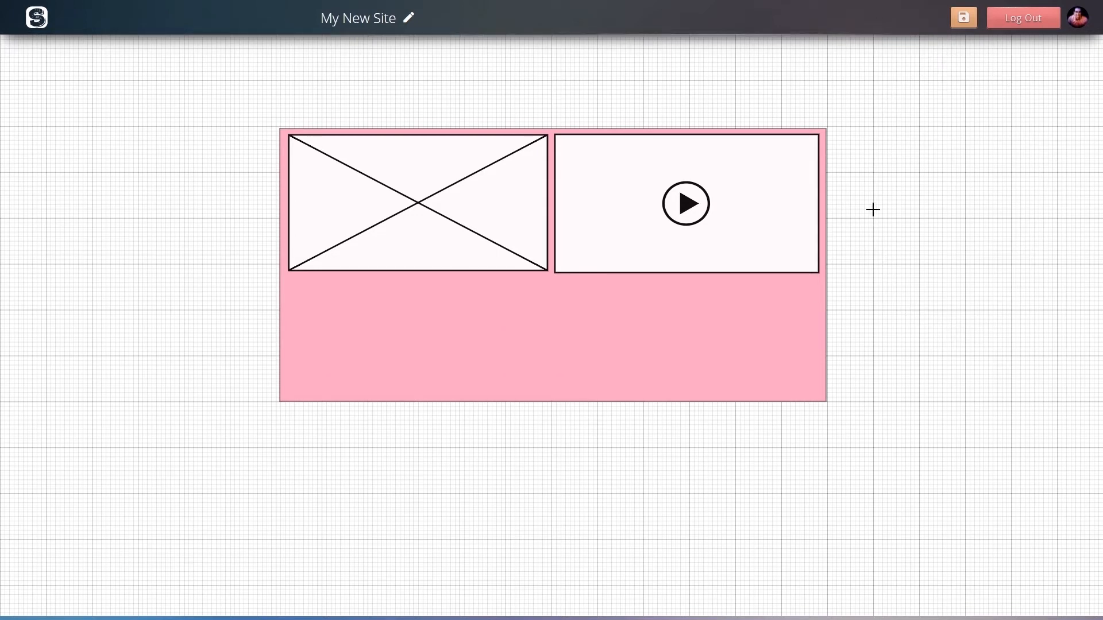
Step: Save the "My New Site" wireframe and return to the projects overview
{"action": "left_click", "coordinate": [962, 17]}
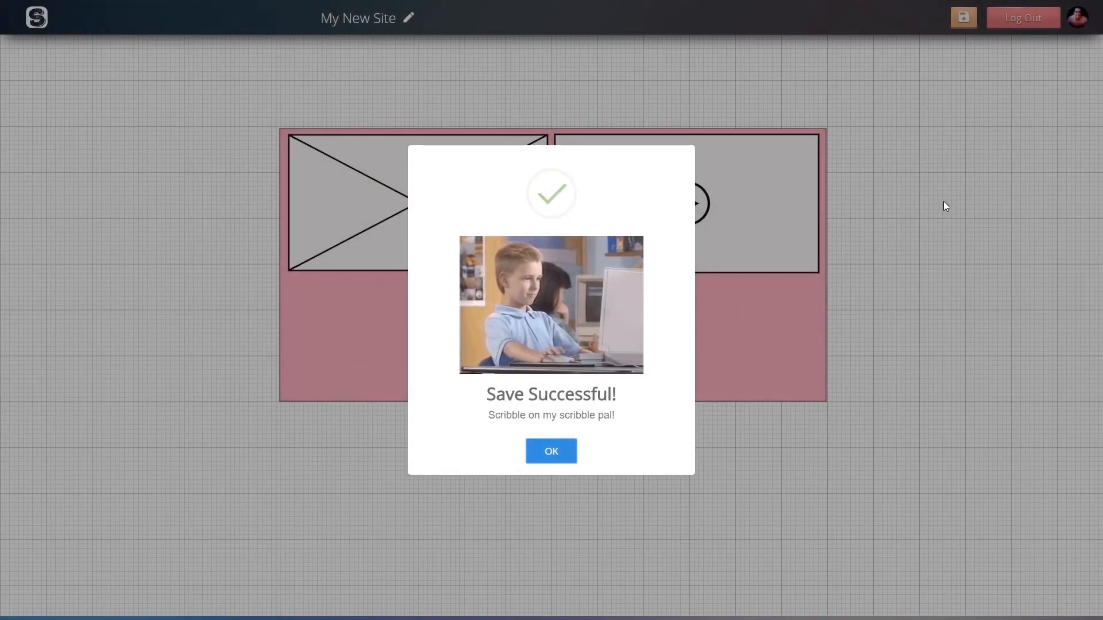
{"action": "left_click", "coordinate": [552, 454]}
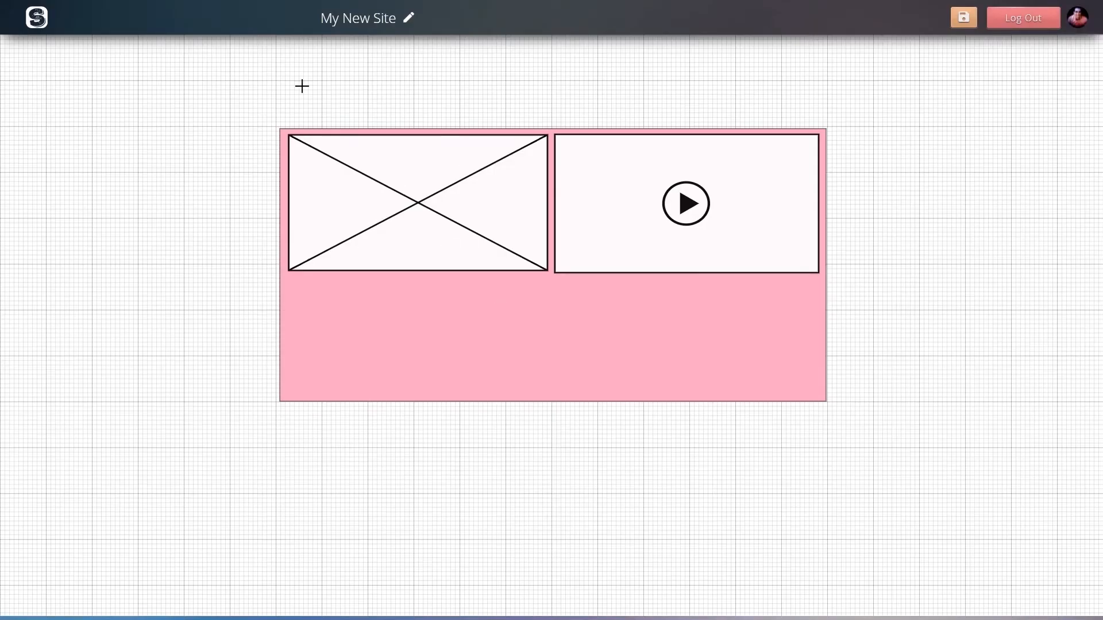
{"action": "left_click", "coordinate": [24, 17]}
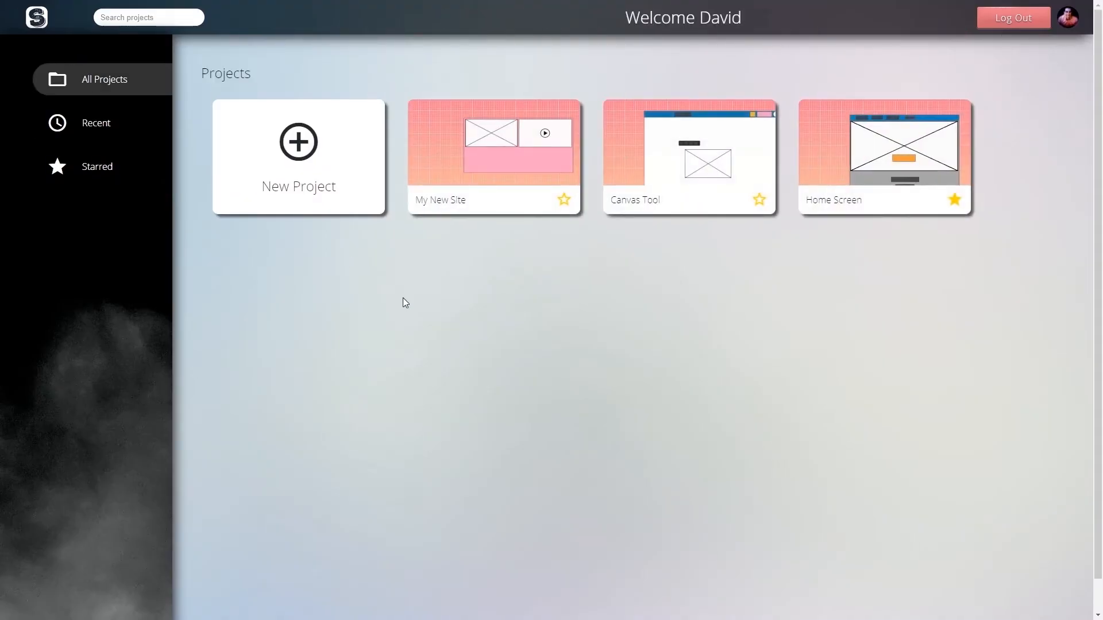
Step: Star the "My New Site" project, and reopen its saved wireframe for a brief check before returning to the projects overview
{"action": "left_click", "coordinate": [564, 201]}
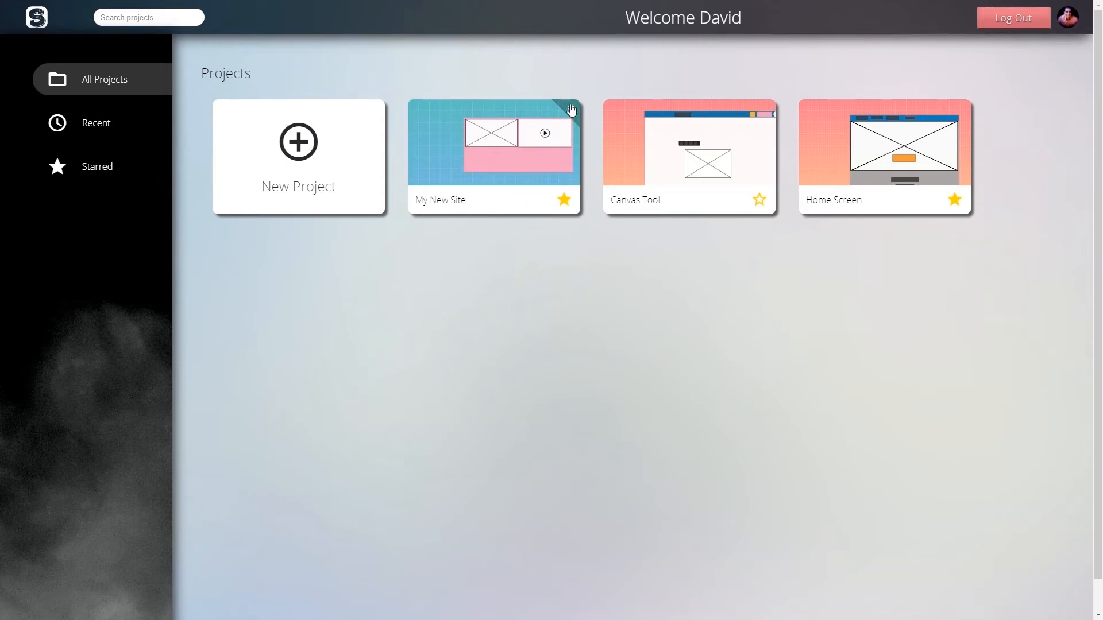
{"action": "left_click", "coordinate": [490, 139]}
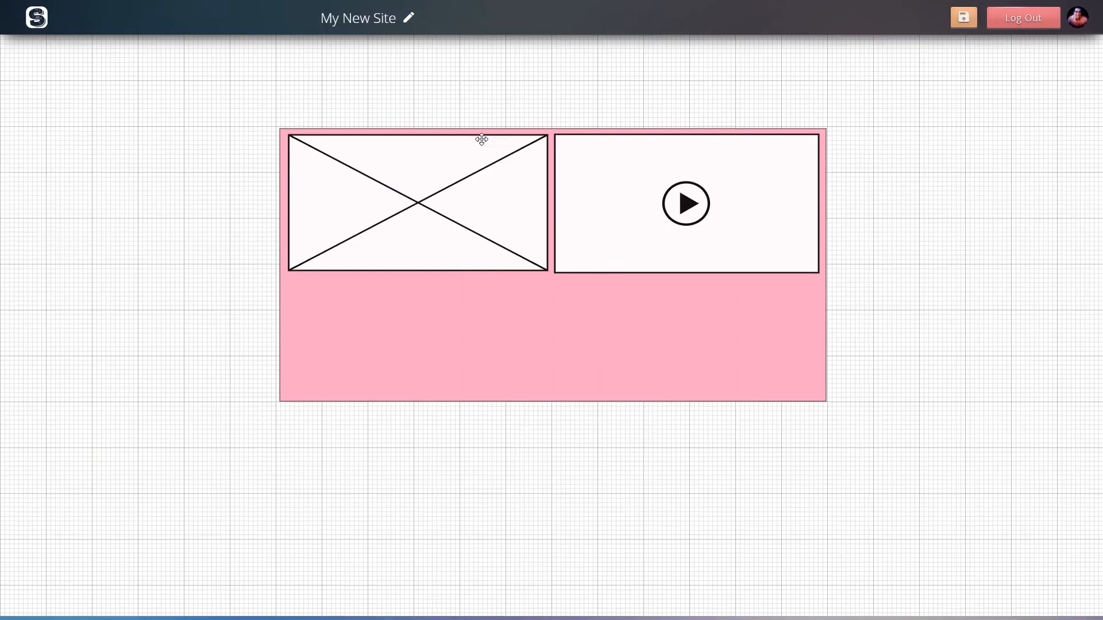
{"action": "left_click", "coordinate": [36, 18]}
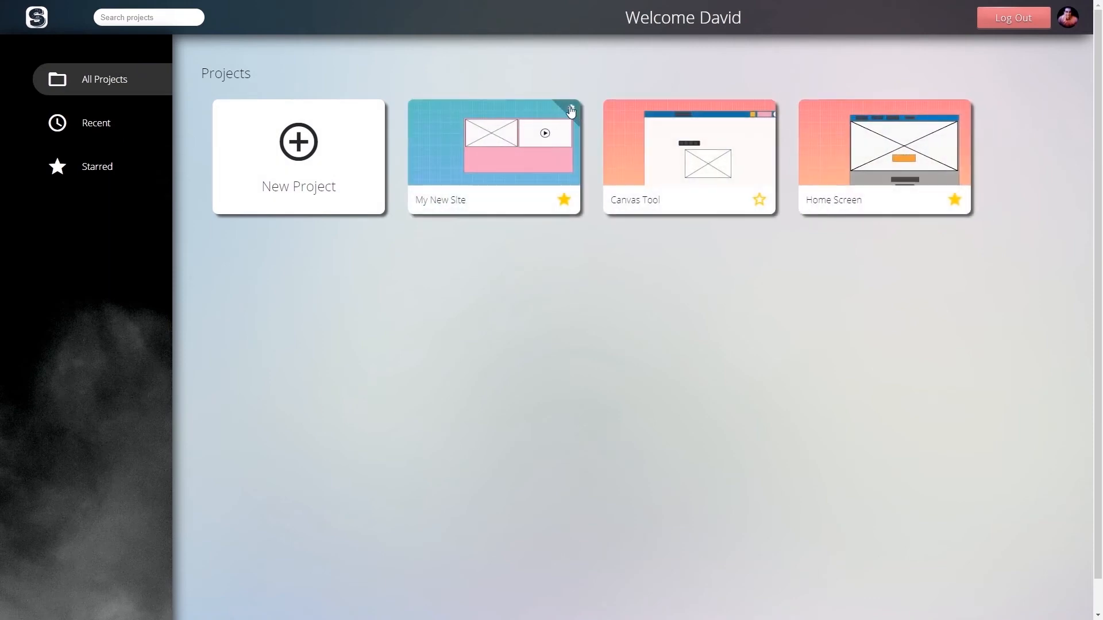
Step: Delete the "My New Site" project through its project details and dismiss the deletion notice
{"action": "left_click", "coordinate": [567, 109]}
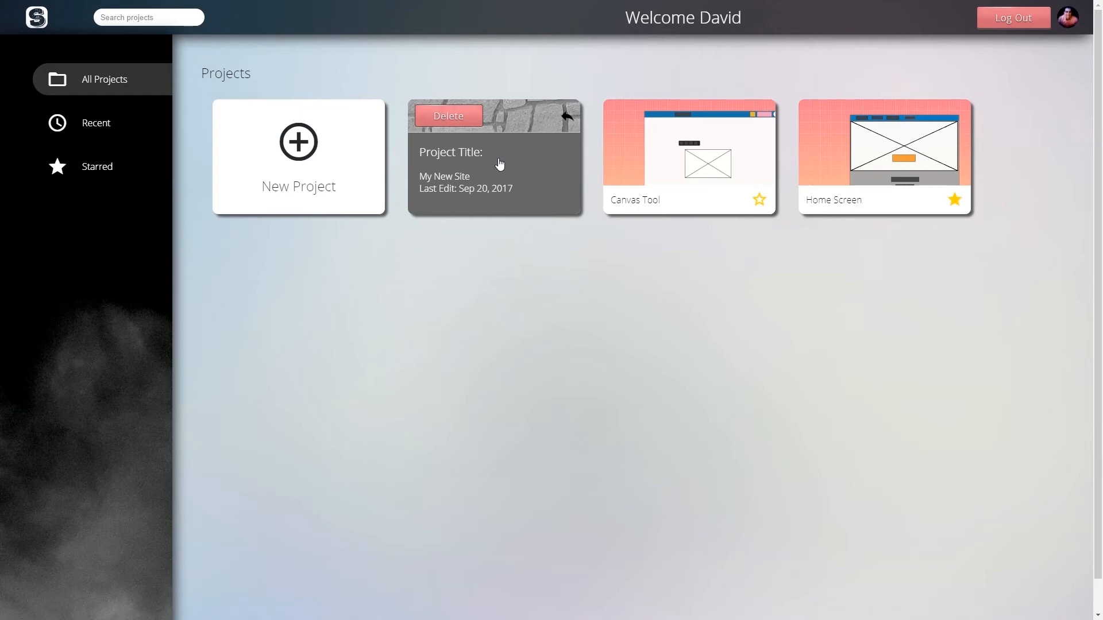
{"action": "left_click", "coordinate": [454, 117]}
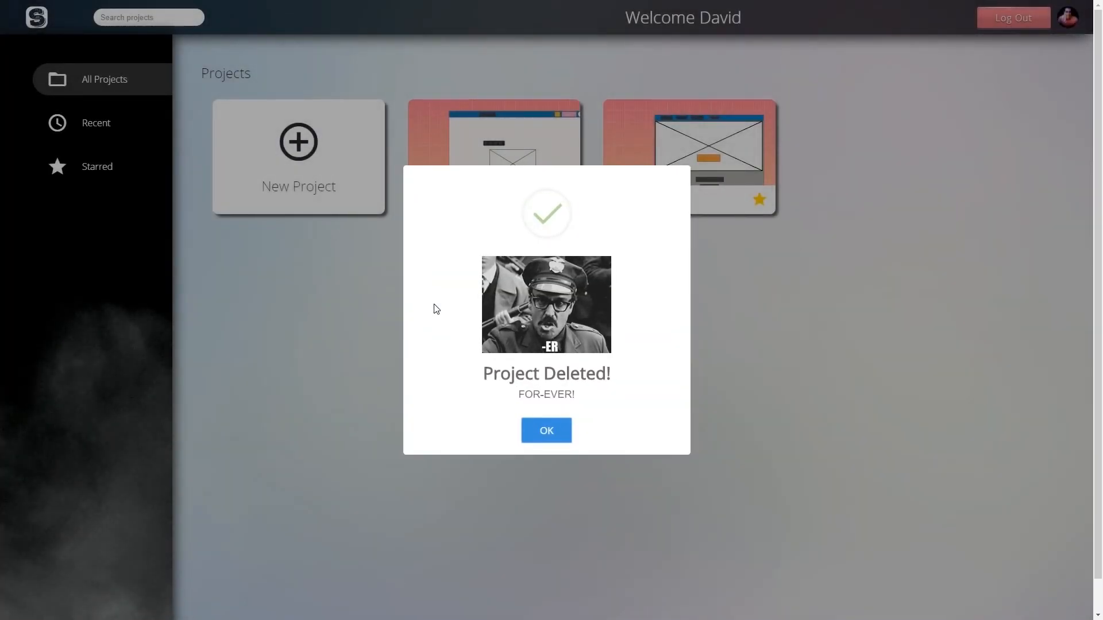
{"action": "left_click_drag", "start_coordinate": [525, 395], "coordinate": [576, 397]}
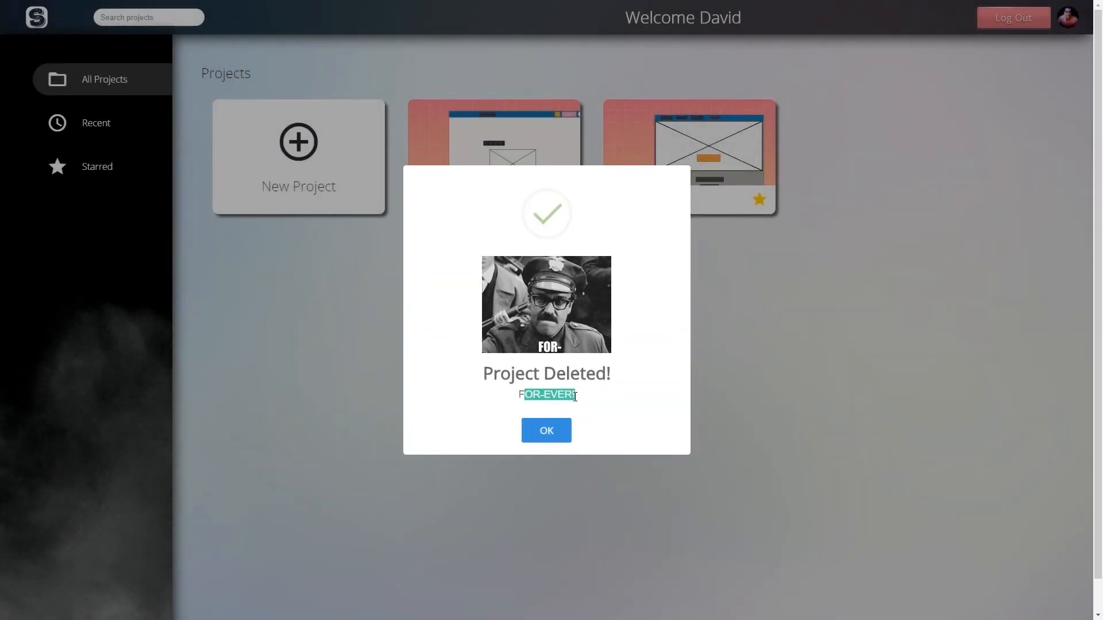
{"action": "left_click", "coordinate": [594, 398]}
{"action": "left_click", "coordinate": [549, 431]}
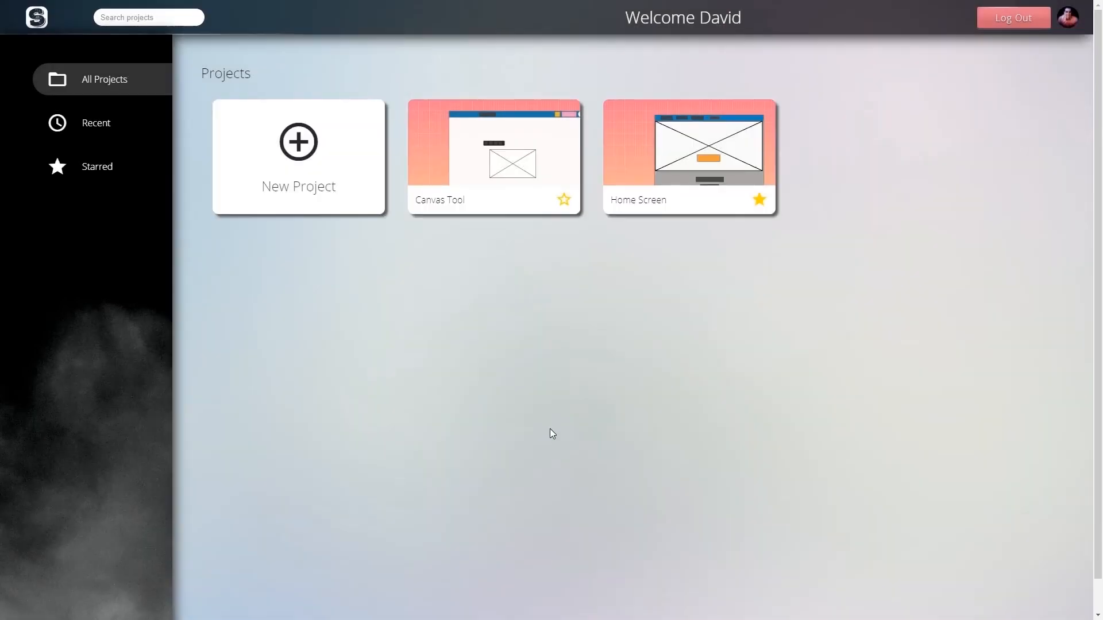